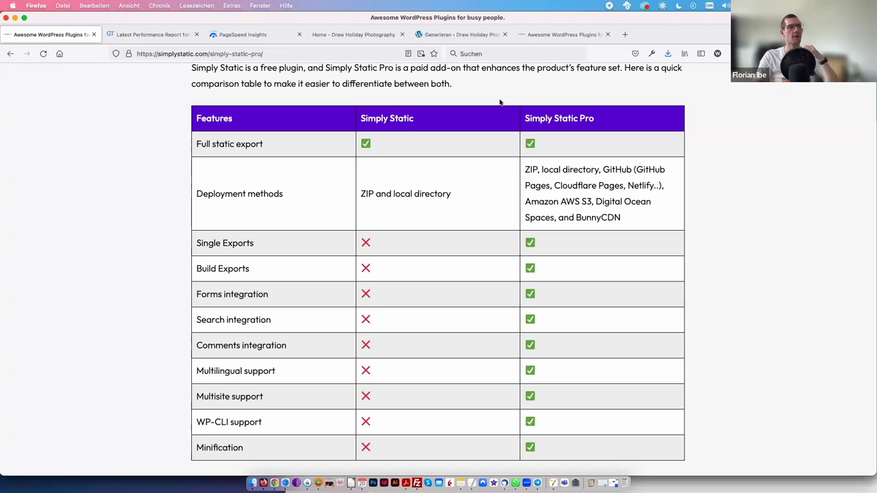
# - Go to the Simply Static settings in the WordPress admin and set the deployment method to Lokales Verzeichnis
pyautogui.click(467, 35)
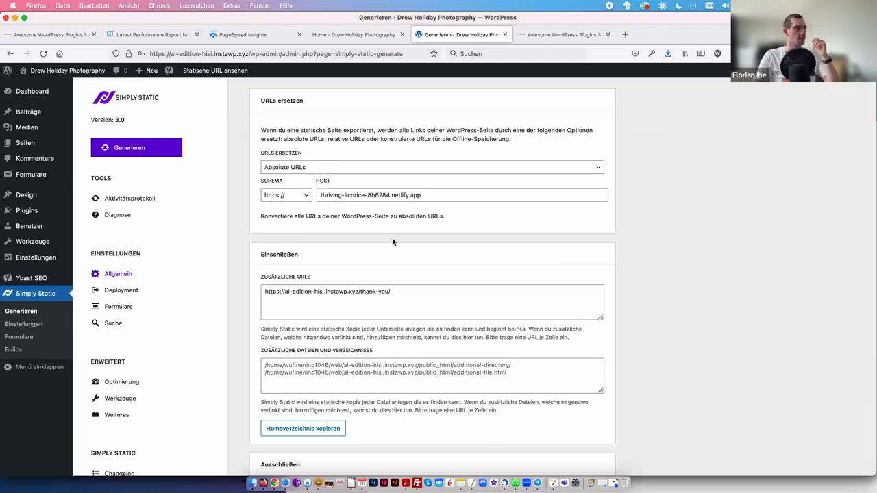
pyautogui.moveTo(31, 210)
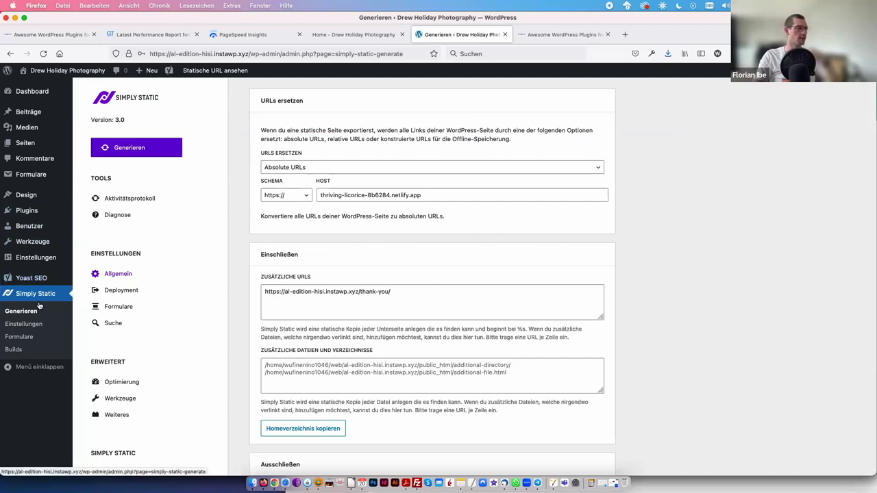
pyautogui.moveTo(35, 282)
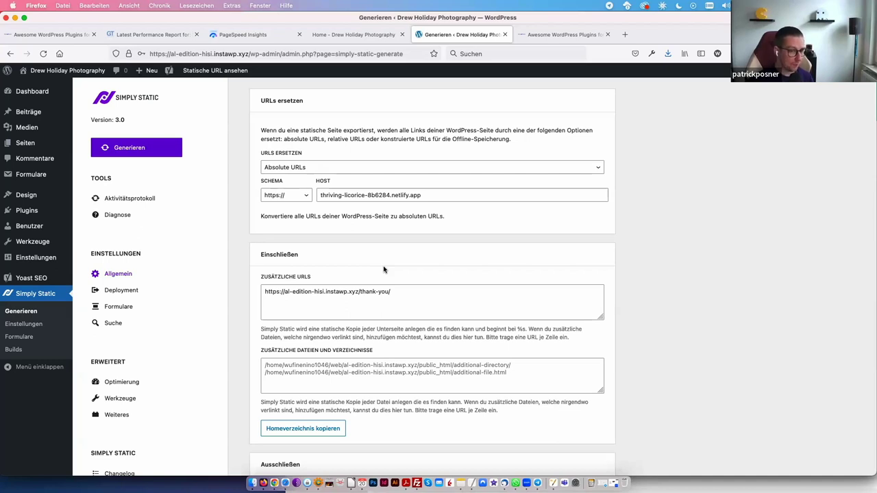
pyautogui.click(131, 292)
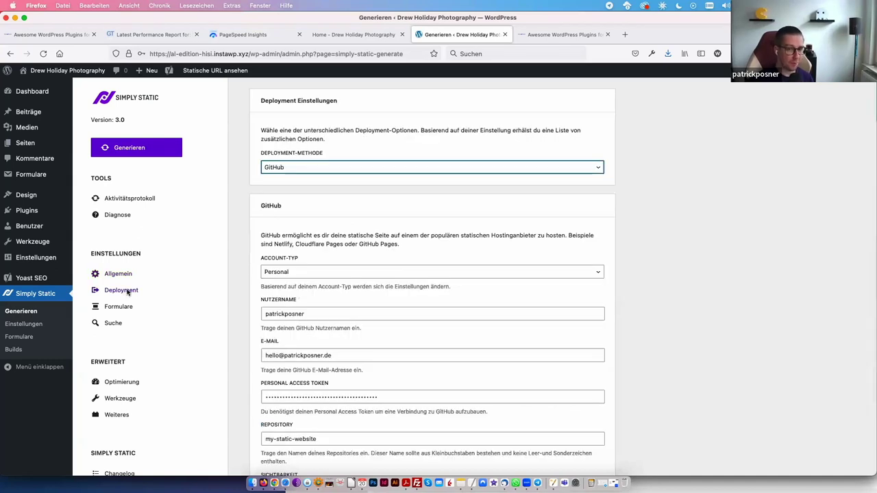
pyautogui.click(348, 168)
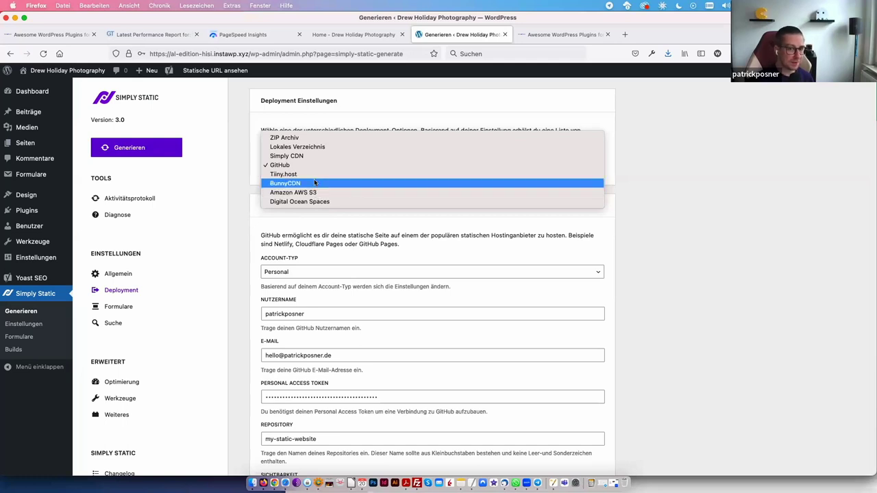
pyautogui.click(310, 147)
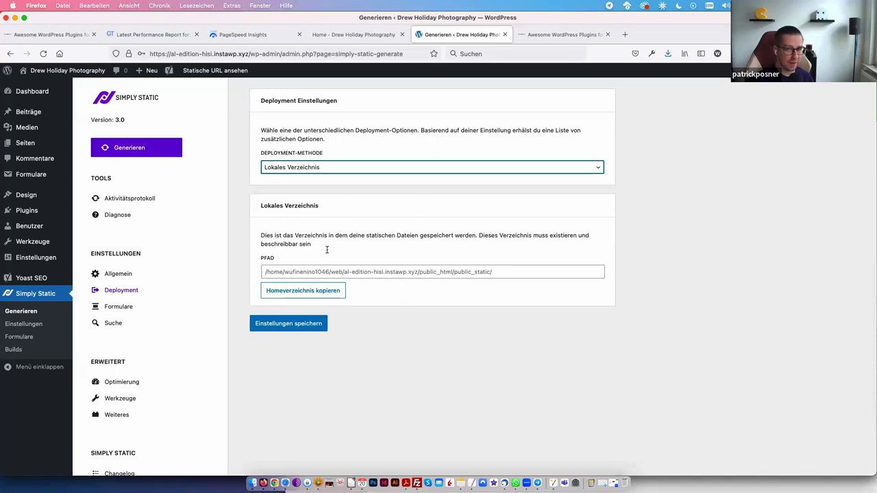
# - Copy the home directory and set the local directory path to the static folder inside its public_html directory
pyautogui.click(306, 296)
pyautogui.click(491, 271)
pyautogui.press('BackSpace')
pyautogui.press('BackSpace')
pyautogui.press('BackSpace')
pyautogui.press('BackSpace')
pyautogui.press('BackSpace')
pyautogui.press('BackSpace')
pyautogui.press('BackSpace')
pyautogui.press('BackSpace')
pyautogui.press('BackSpace')
pyautogui.press('BackSpace')
pyautogui.press('BackSpace')
pyautogui.press('BackSpace')
pyautogui.press('BackSpace')
pyautogui.press('BackSpace')
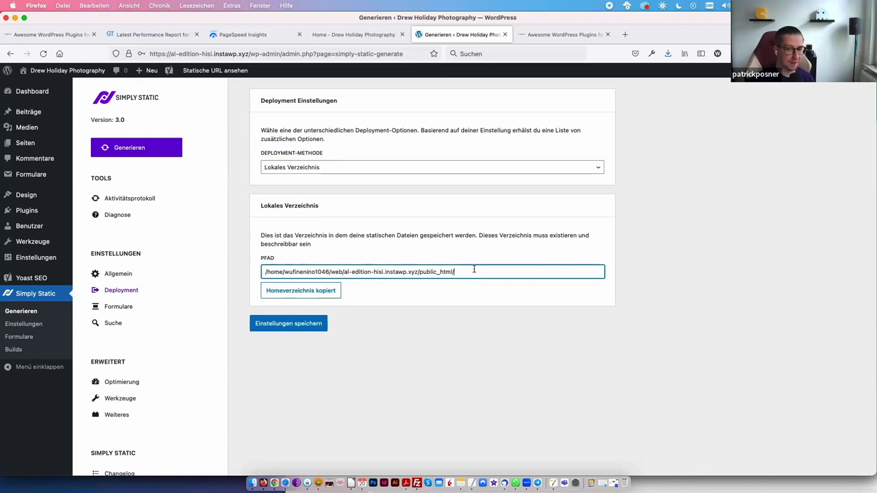
pyautogui.write('static')
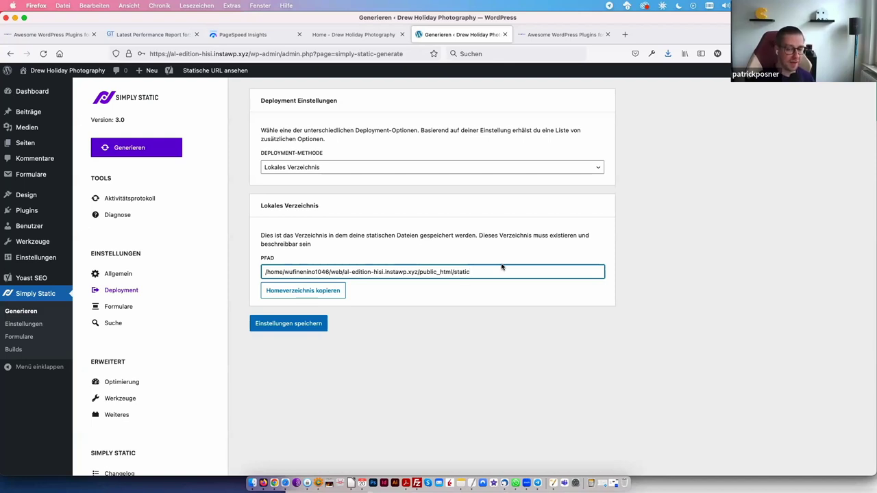
# - Switch the deployment method through Simply CDN, BunnyCDN and Tiiny.host to show the options of each
pyautogui.click(450, 168)
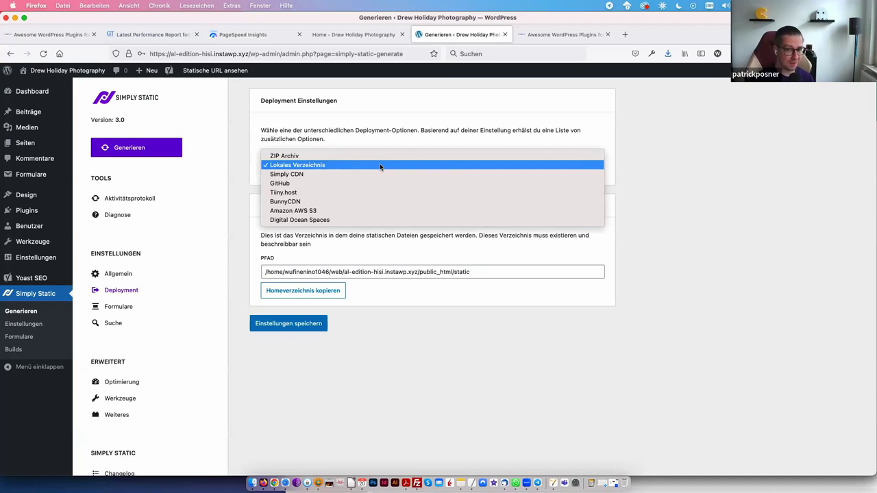
pyautogui.click(350, 175)
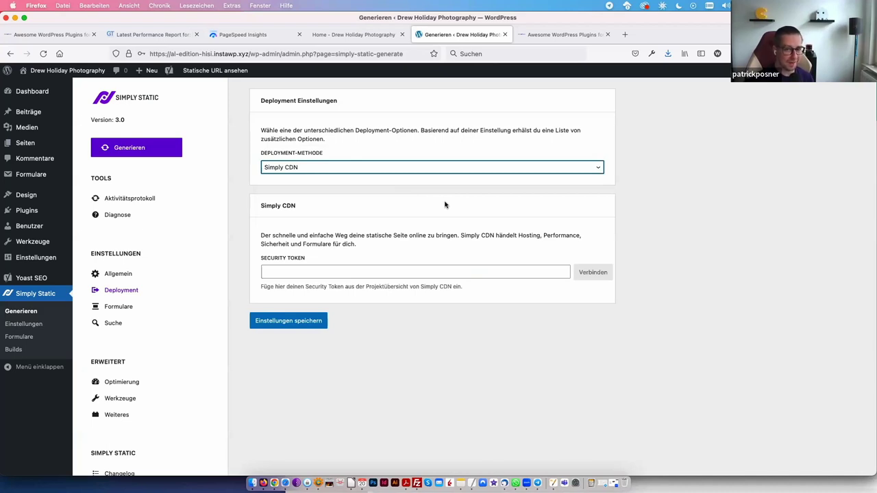
pyautogui.click(432, 166)
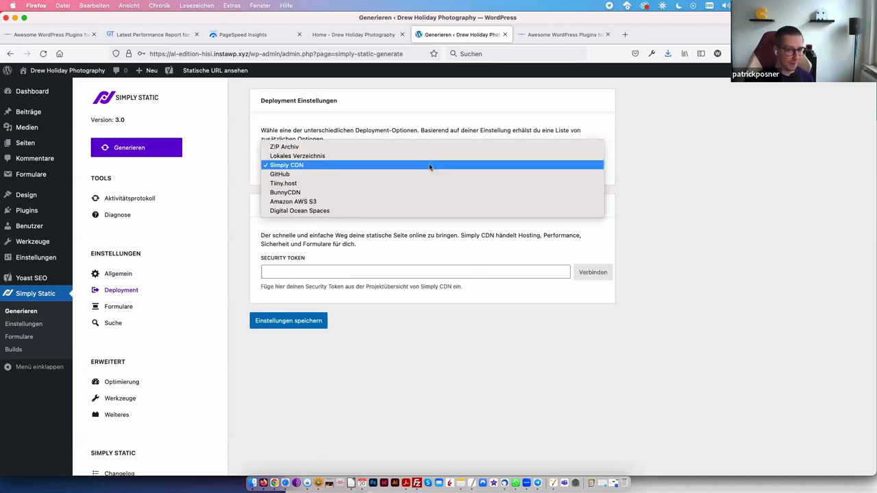
pyautogui.click(391, 192)
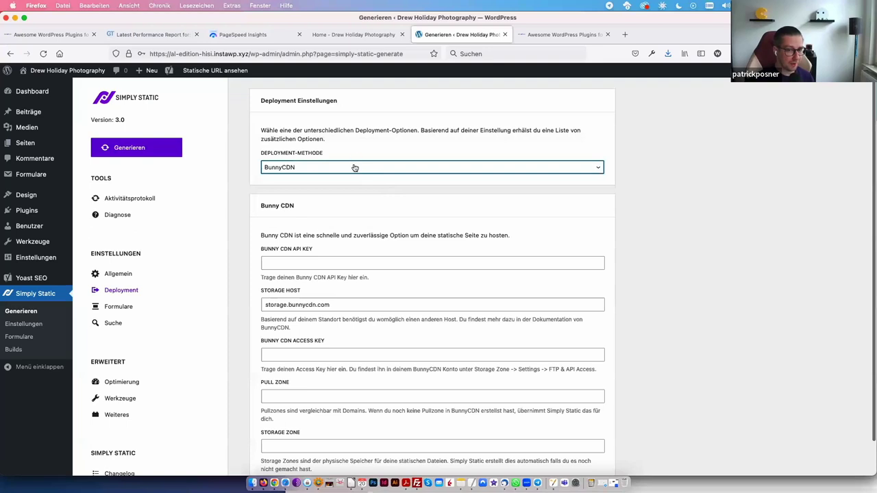
pyautogui.click(355, 168)
pyautogui.click(312, 156)
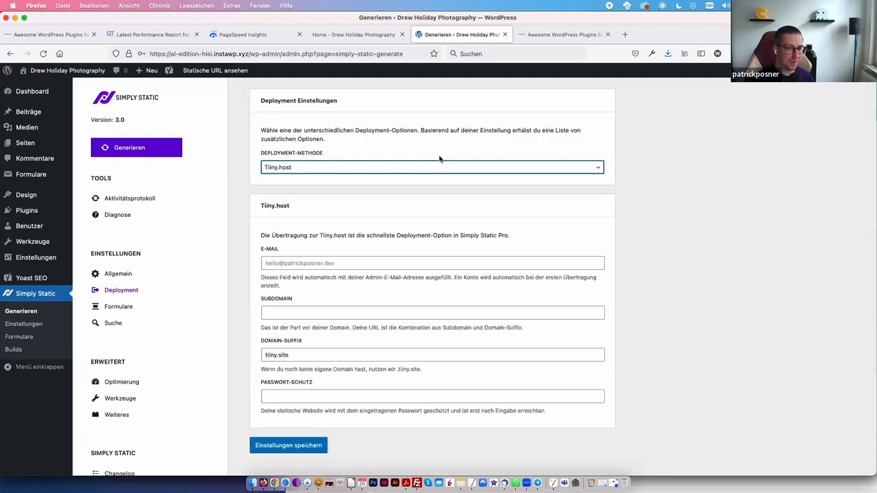
pyautogui.click(662, 231)
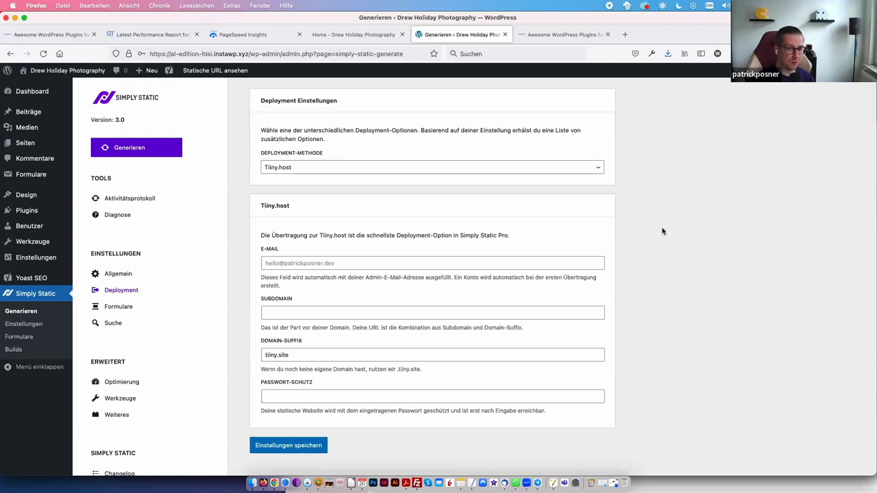
# - Set the deployment method to ZIP Archiv
pyautogui.click(489, 167)
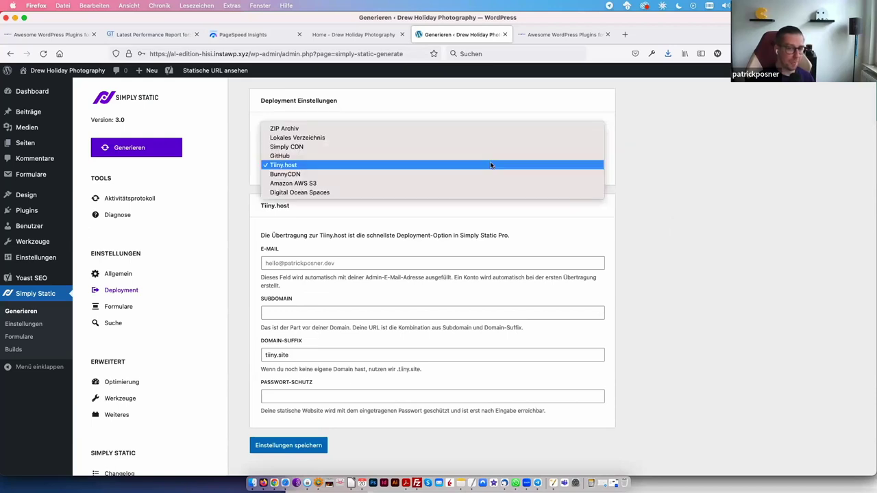
pyautogui.click(307, 128)
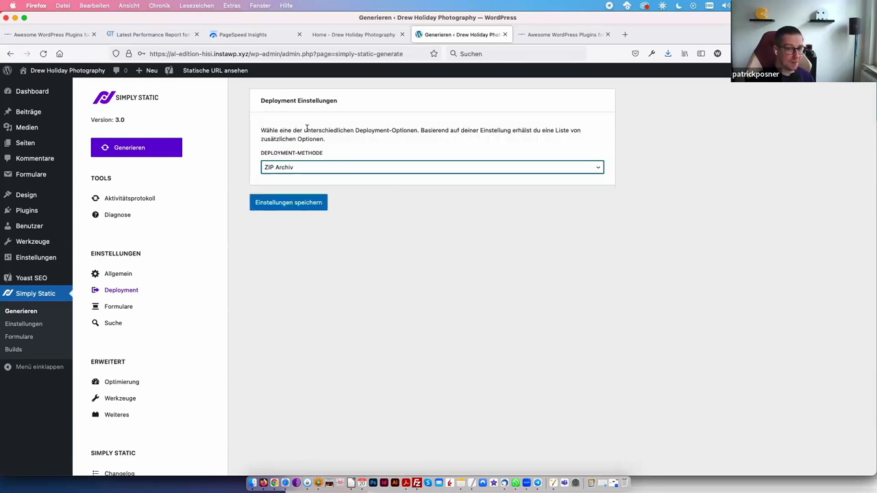
pyautogui.click(432, 217)
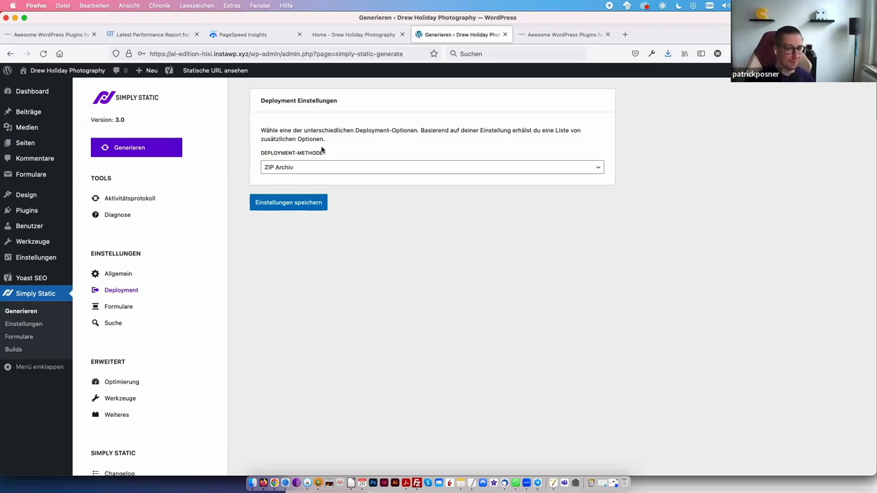
# - Open the Formulare settings and switch the use of forms off and on again
pyautogui.click(118, 306)
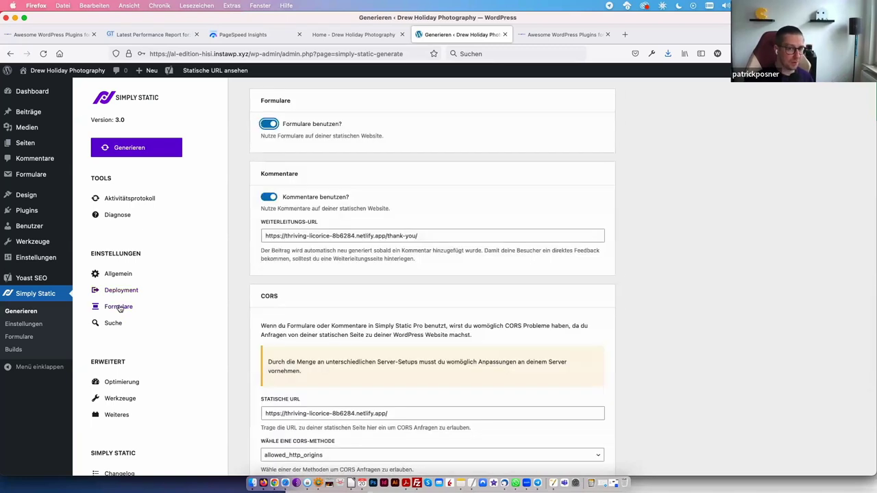
pyautogui.click(269, 126)
pyautogui.click(299, 127)
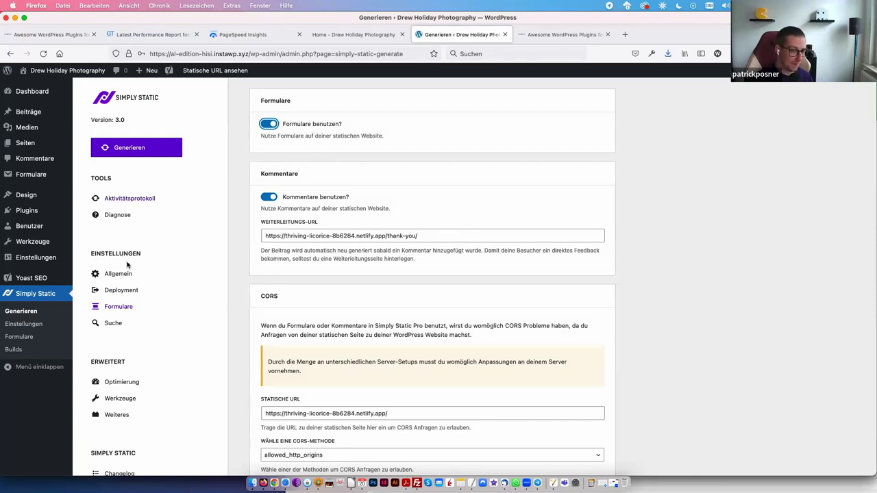
# - Open the Suche settings, toggle the search off and on, and view the available search types
pyautogui.click(110, 326)
pyautogui.click(270, 124)
pyautogui.click(271, 124)
pyautogui.click(312, 164)
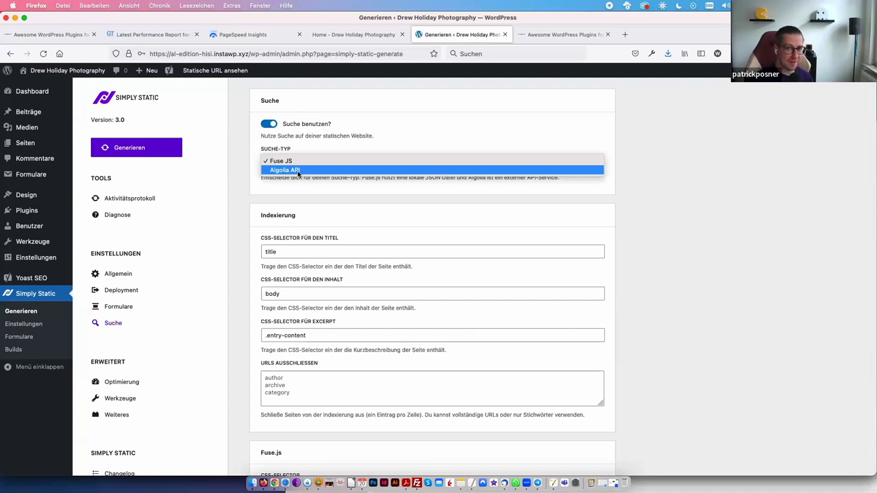
pyautogui.click(426, 112)
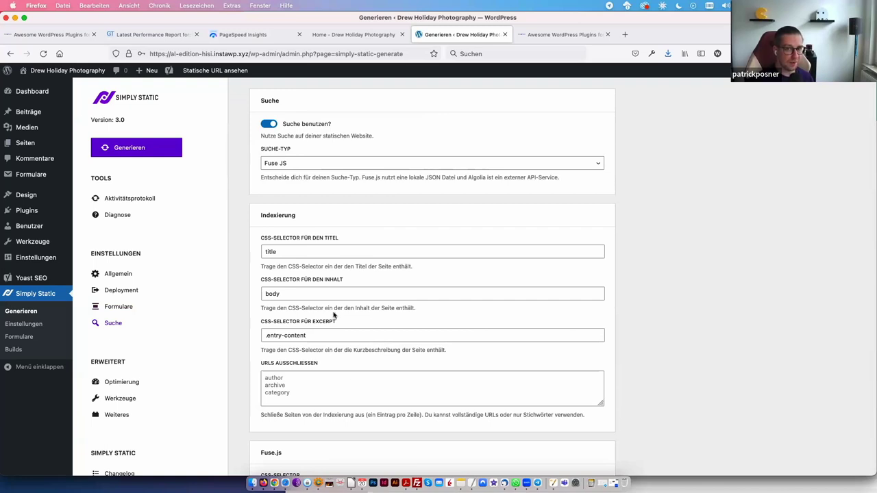
# - Examine the Aktivitätsprotokoll and the status codes, URLs and notes in the export log
pyautogui.click(114, 199)
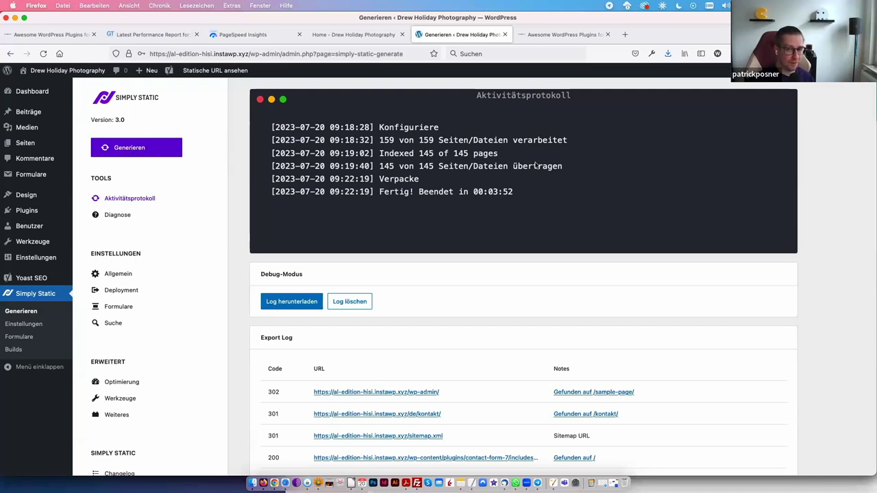
pyautogui.scroll(-3, 470, 329)
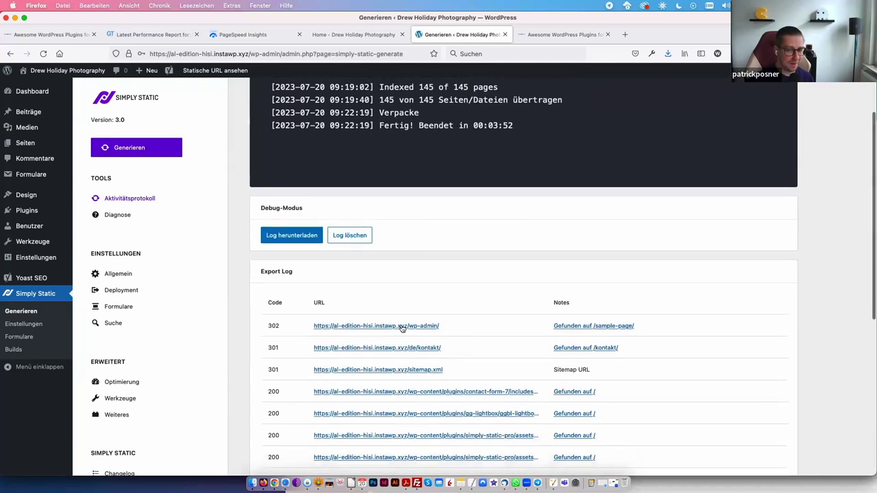
pyautogui.scroll(3, 425, 326)
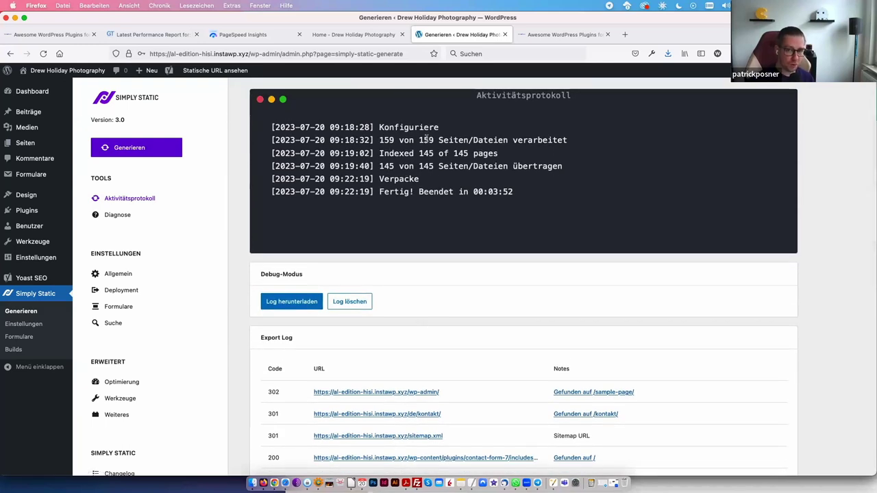
pyautogui.scroll(-3, 462, 195)
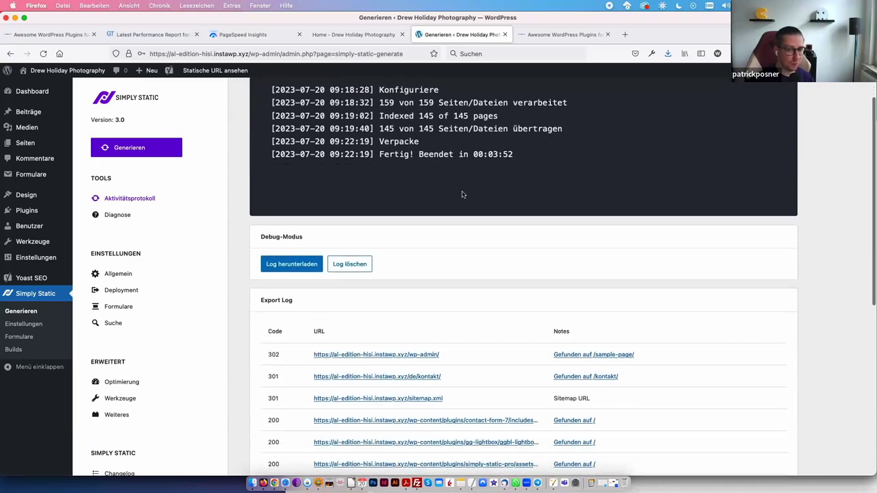
pyautogui.scroll(-2, 463, 194)
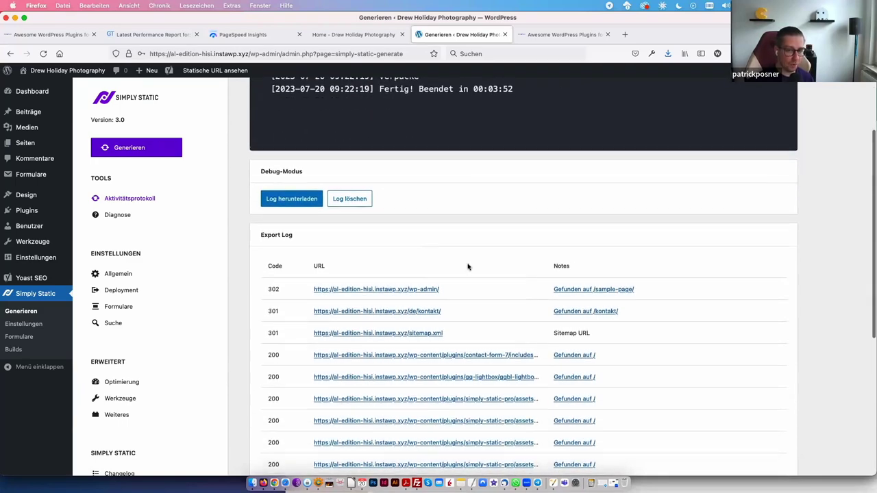
pyautogui.scroll(-2, 468, 267)
pyautogui.scroll(-1, 468, 267)
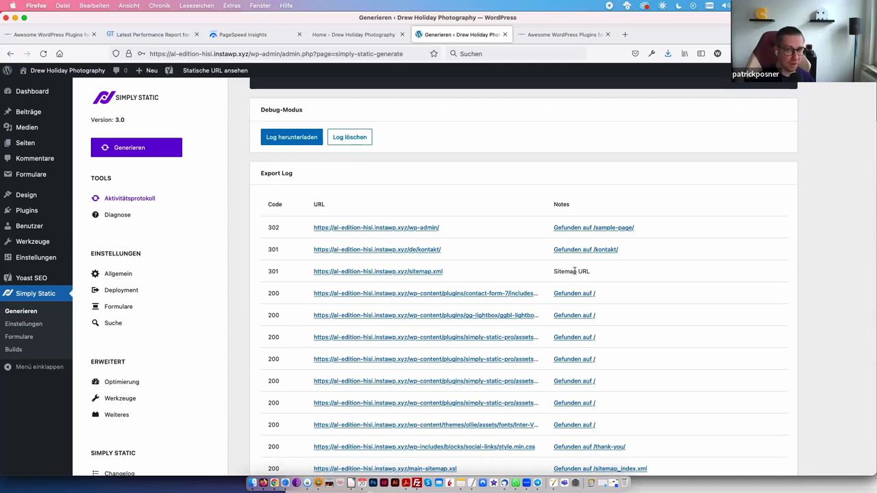
pyautogui.scroll(5, 500, 268)
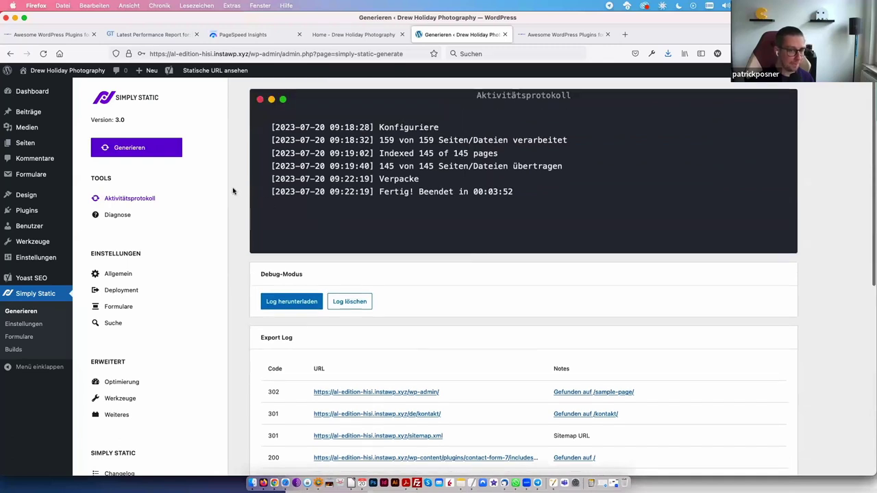
# - Start generating a new static export of the website
pyautogui.click(134, 148)
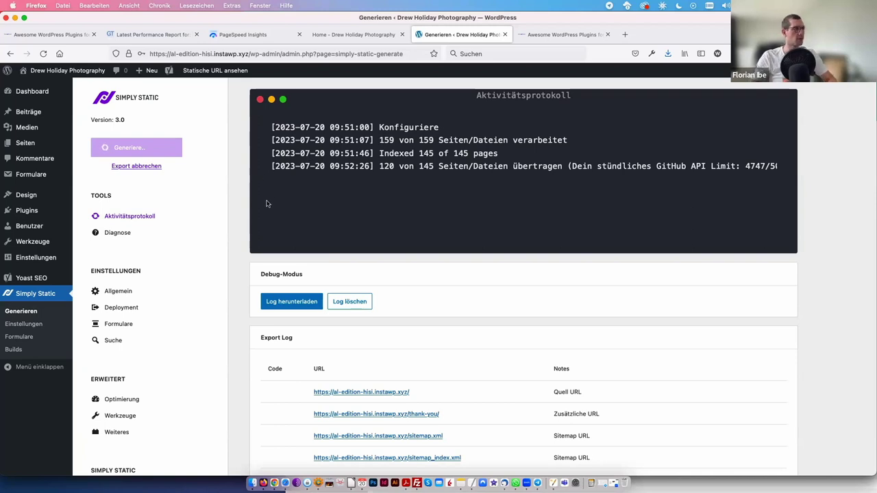
# - Return to the Deployment settings and set the deployment method to Lokales Verzeichnis
pyautogui.click(129, 308)
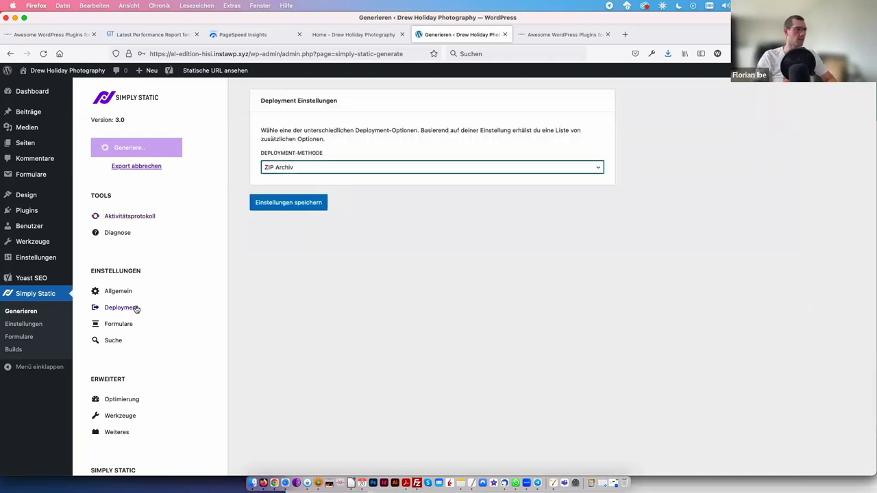
pyautogui.click(333, 168)
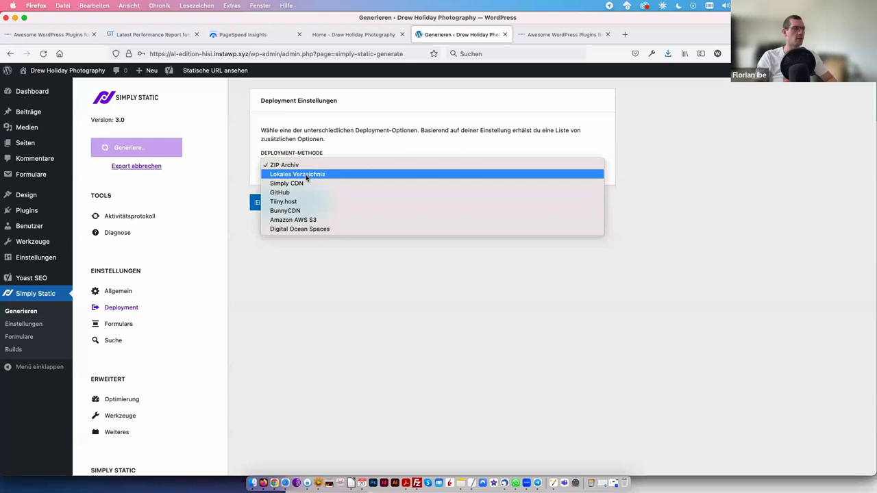
pyautogui.click(307, 177)
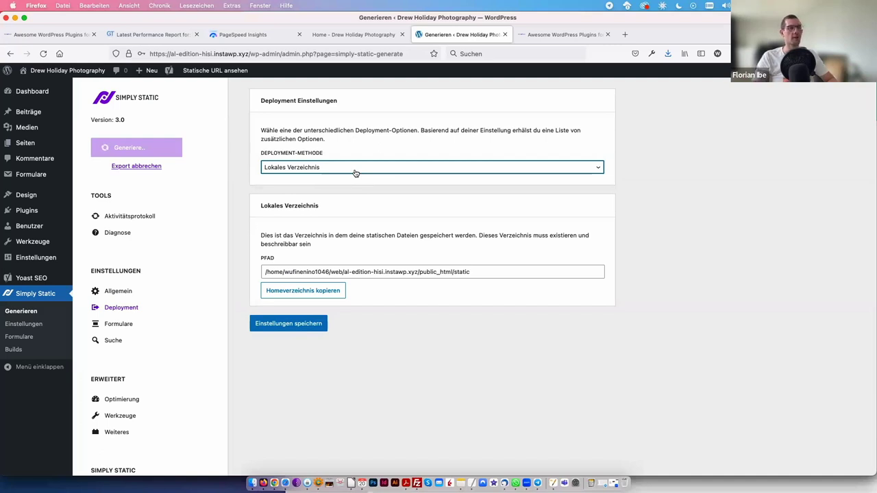
# - Review the available deployment methods and switch the deployment method to Simply CDN
pyautogui.click(357, 172)
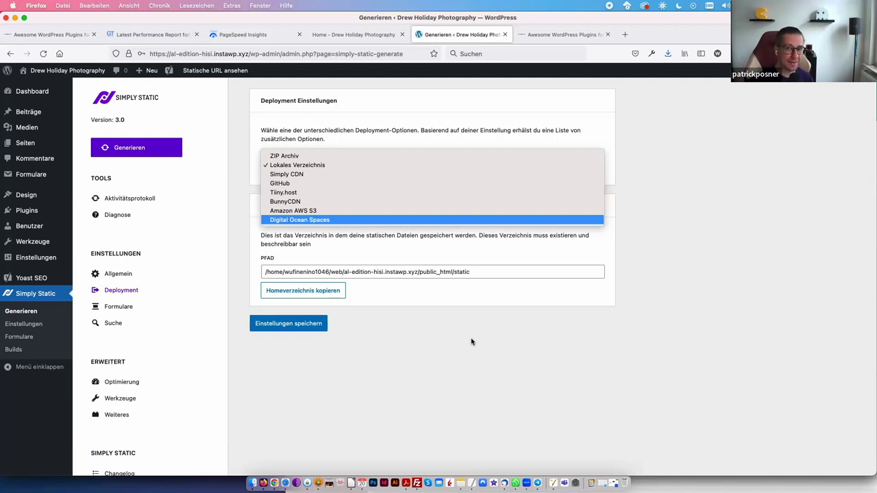
pyautogui.click(471, 341)
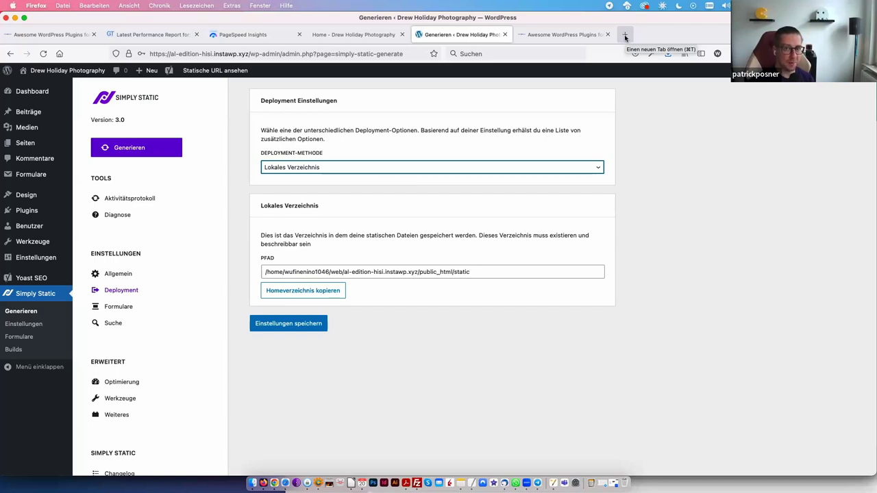
pyautogui.click(405, 170)
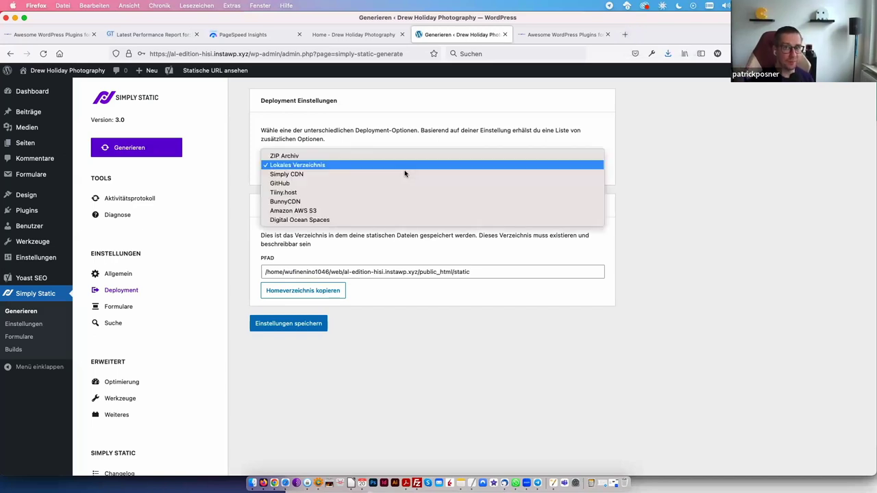
pyautogui.click(354, 175)
# - Switch the deployment method to GitHub and examine its account, repository, visibility, branch and webhook settings
pyautogui.click(358, 171)
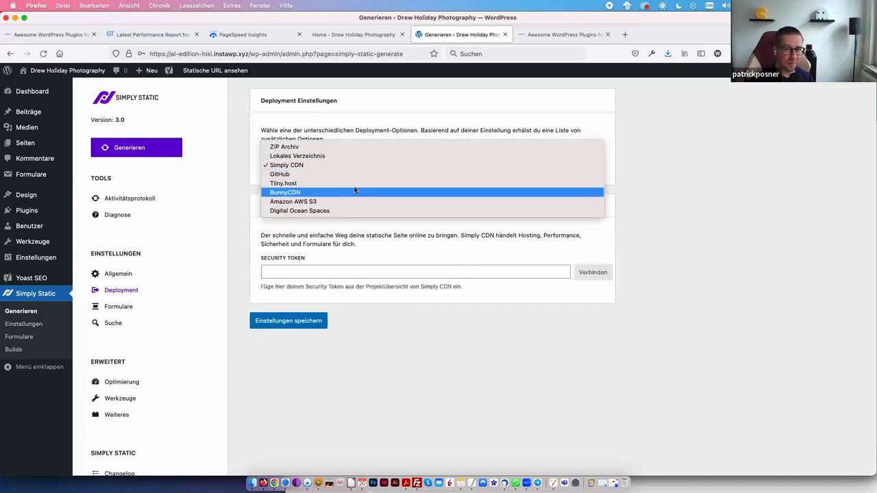
pyautogui.click(356, 175)
pyautogui.scroll(-2, 308, 288)
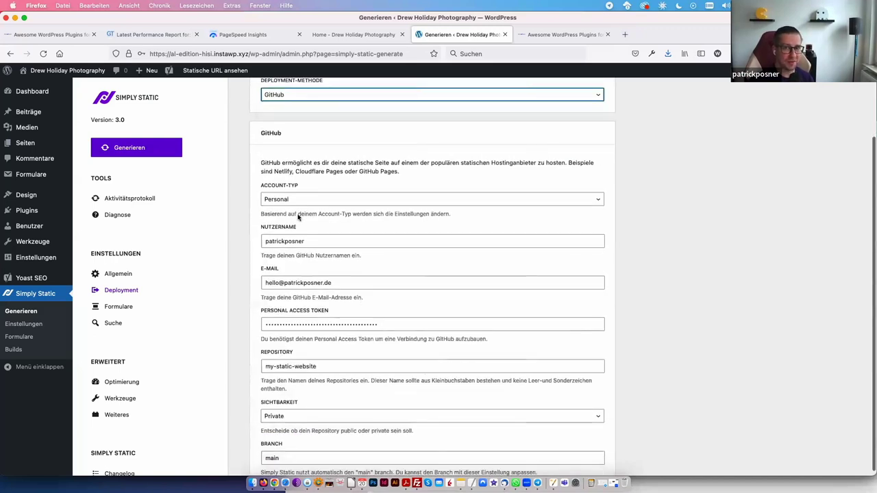
pyautogui.scroll(-2, 438, 325)
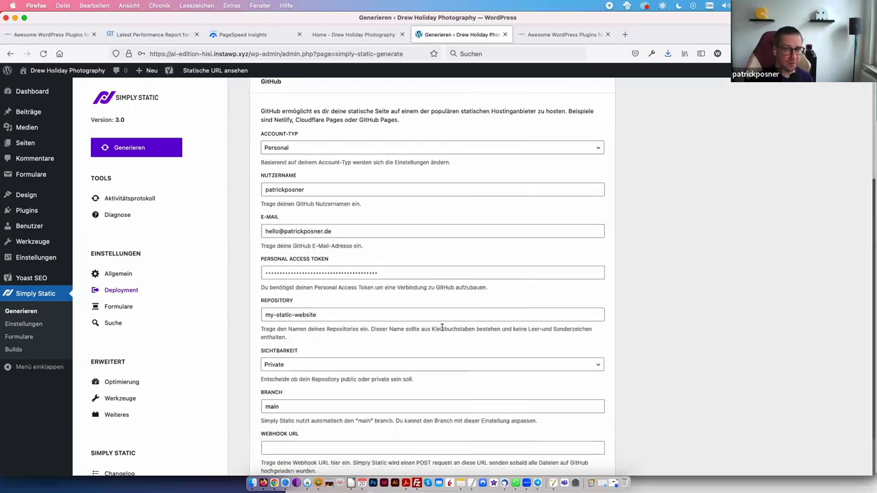
pyautogui.scroll(-2, 442, 328)
pyautogui.scroll(2, 442, 329)
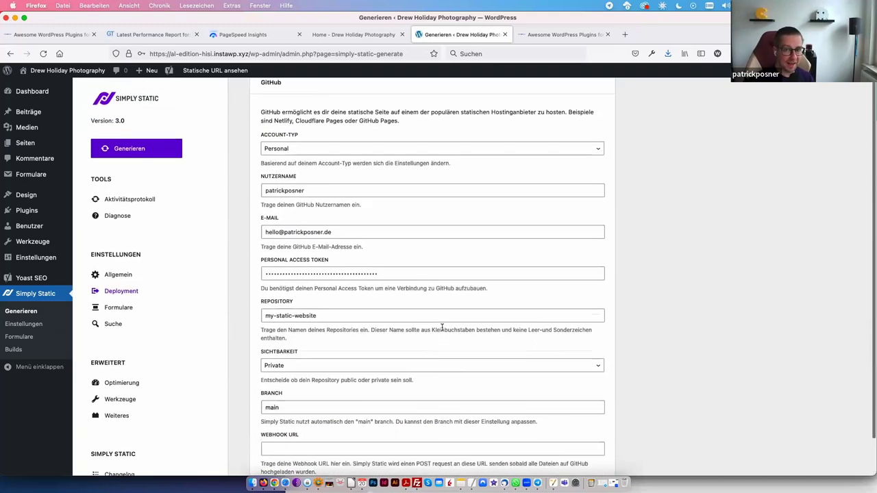
pyautogui.scroll(2, 437, 326)
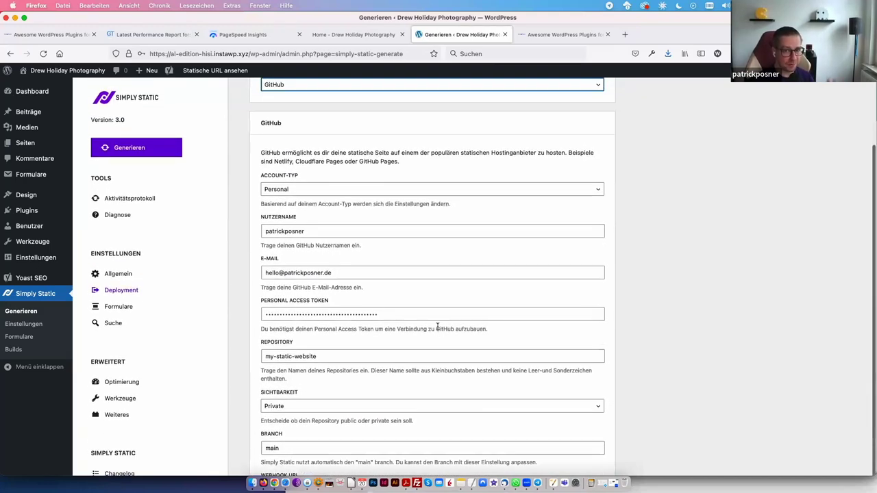
pyautogui.scroll(2, 437, 327)
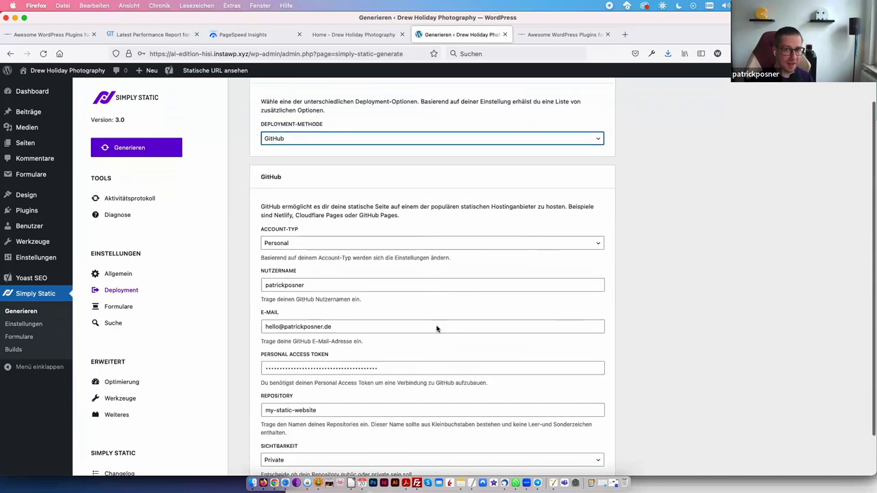
# - Set the deployment method to Amazon AWS S3 and view its access key, region and bucket settings
pyautogui.click(382, 141)
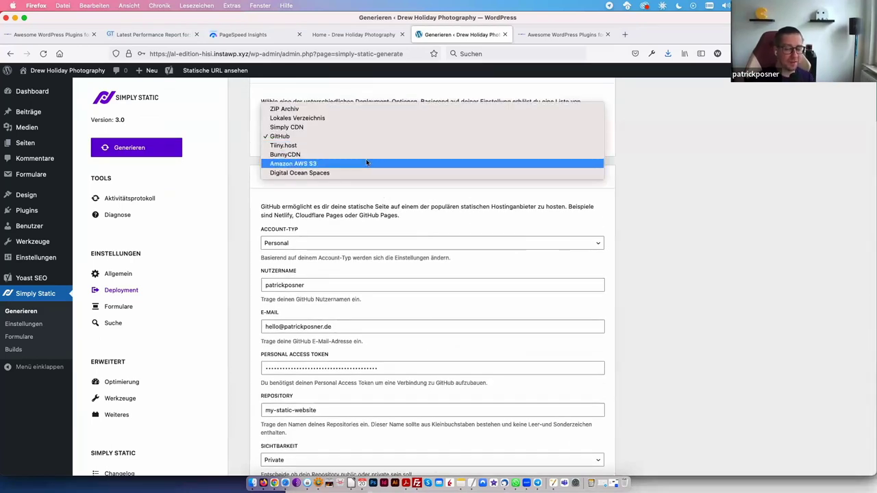
pyautogui.click(370, 164)
pyautogui.scroll(-1, 413, 259)
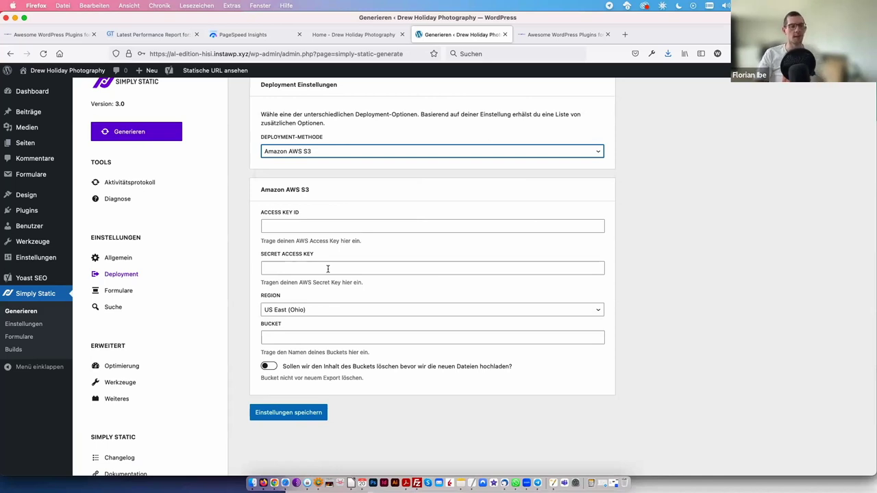
# - Open all-inkl.com in a new browser tab and examine the features and prices of its webhosting plans
pyautogui.click(624, 34)
pyautogui.write('al')
pyautogui.press('Return')
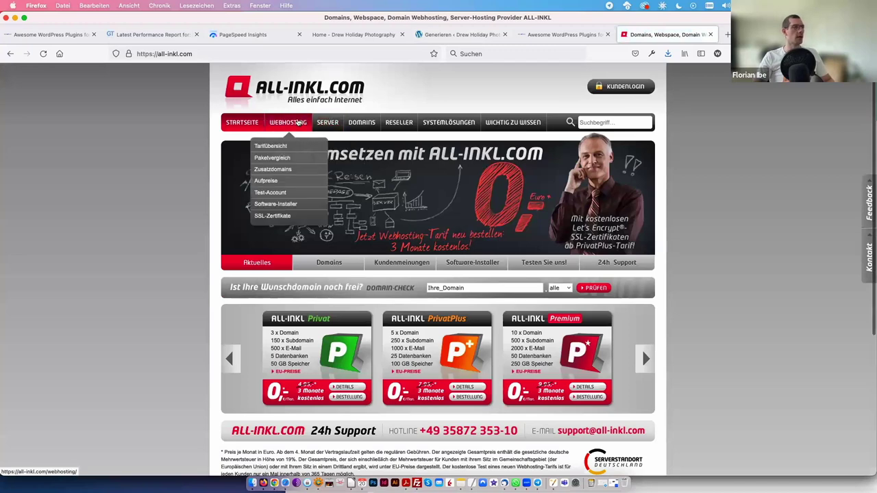
pyautogui.click(301, 127)
pyautogui.scroll(-8, 477, 288)
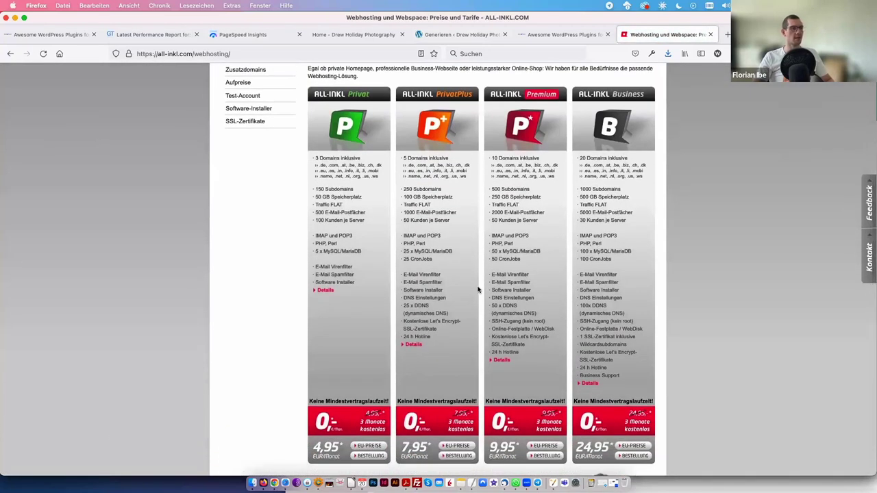
pyautogui.scroll(-1, 478, 289)
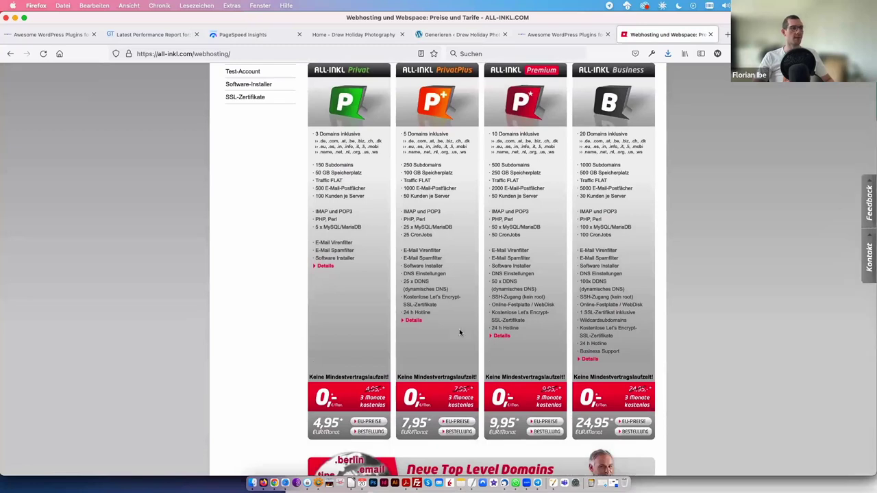
pyautogui.scroll(1, 400, 404)
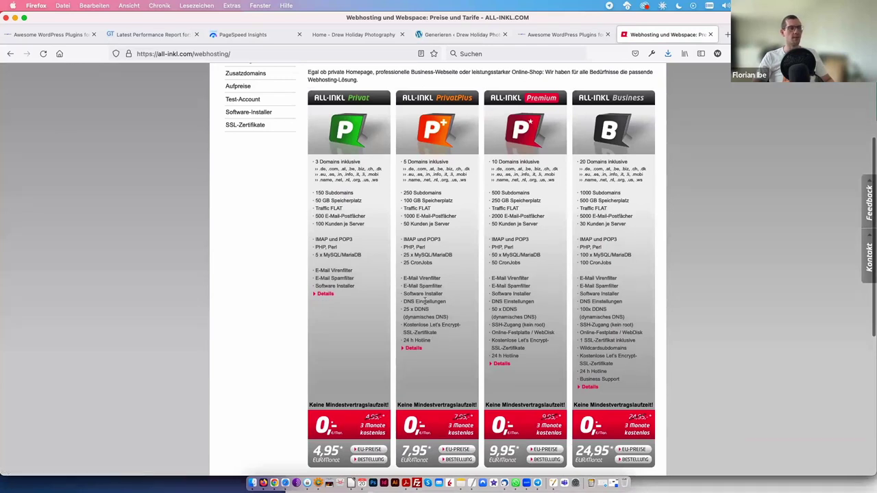
pyautogui.scroll(2, 425, 304)
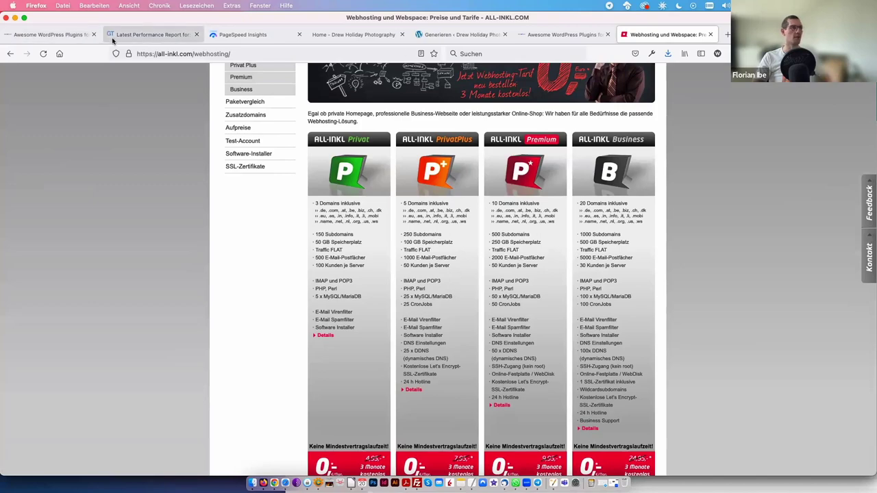
# - Return to the Simply Static Pro website, open the Simply CDN product site from it and view its homepage
pyautogui.click(51, 34)
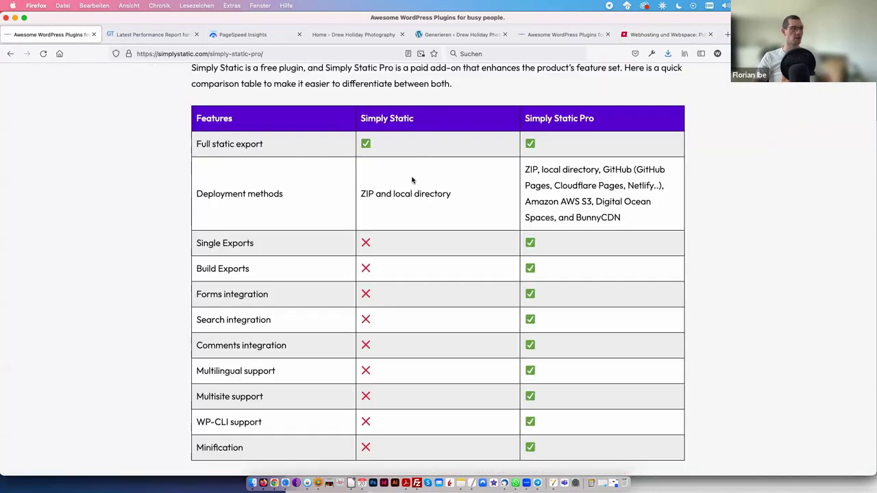
pyautogui.scroll(10, 411, 157)
pyautogui.scroll(15, 336, 171)
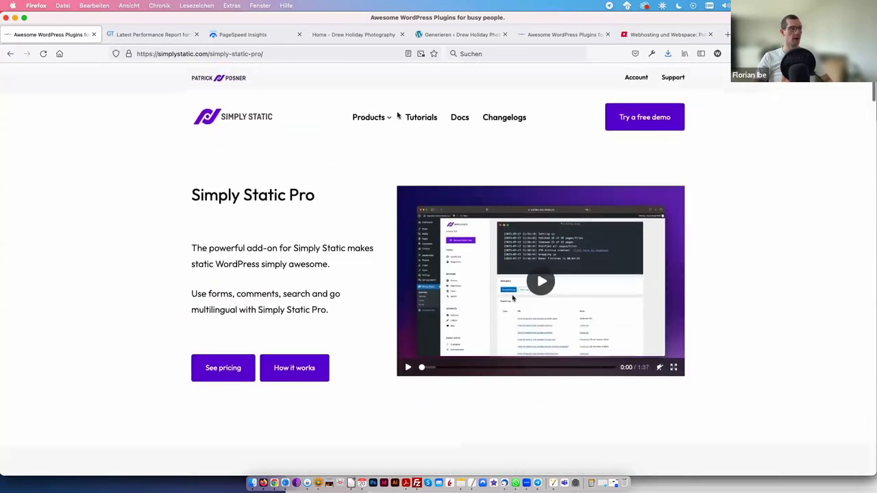
pyautogui.moveTo(371, 118)
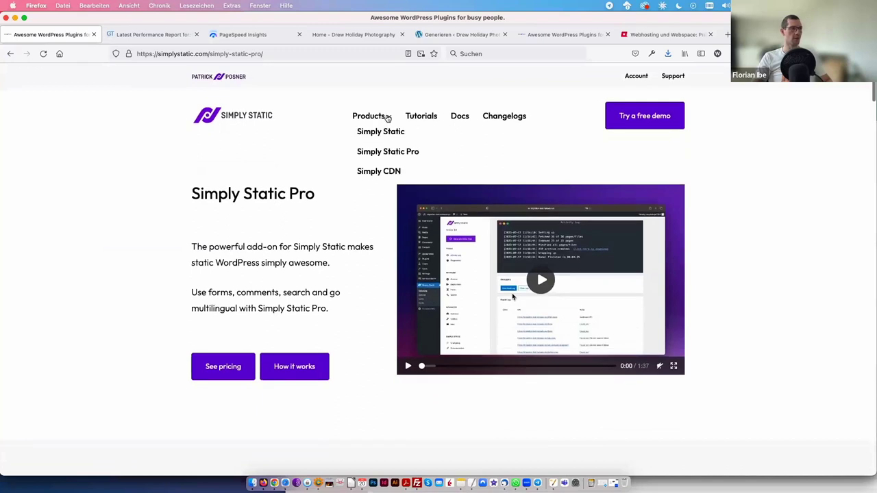
pyautogui.click(382, 171)
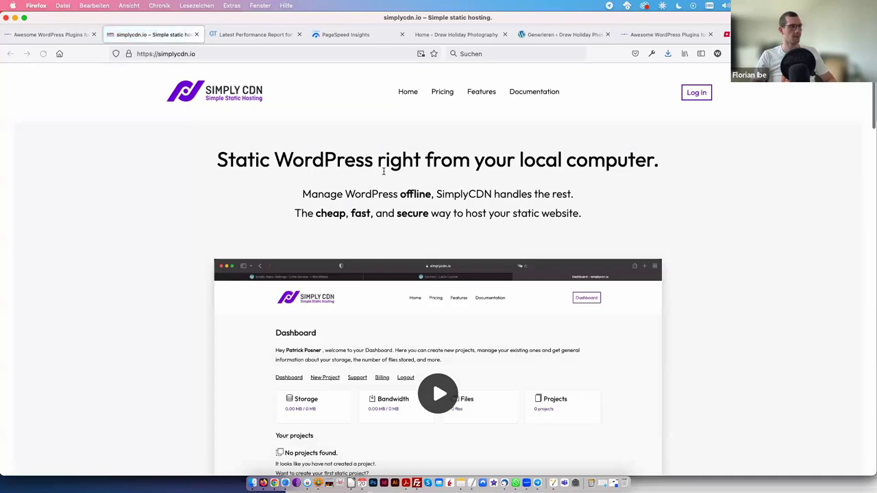
pyautogui.scroll(-2, 384, 170)
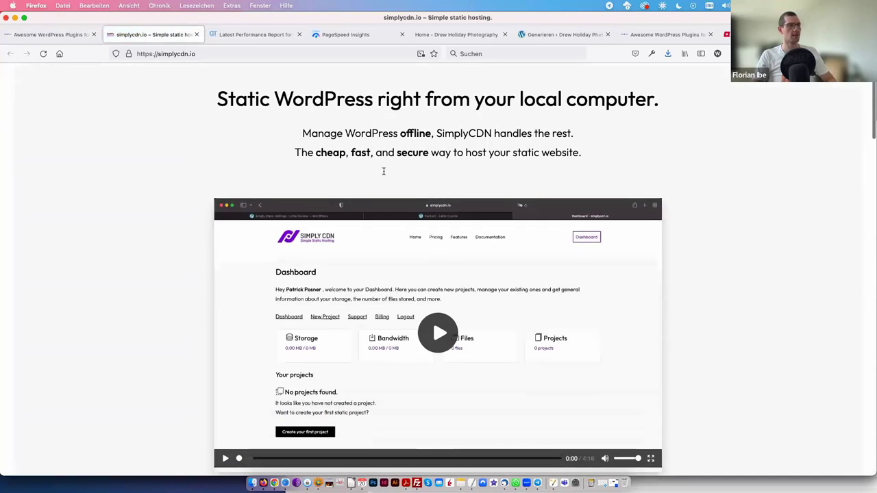